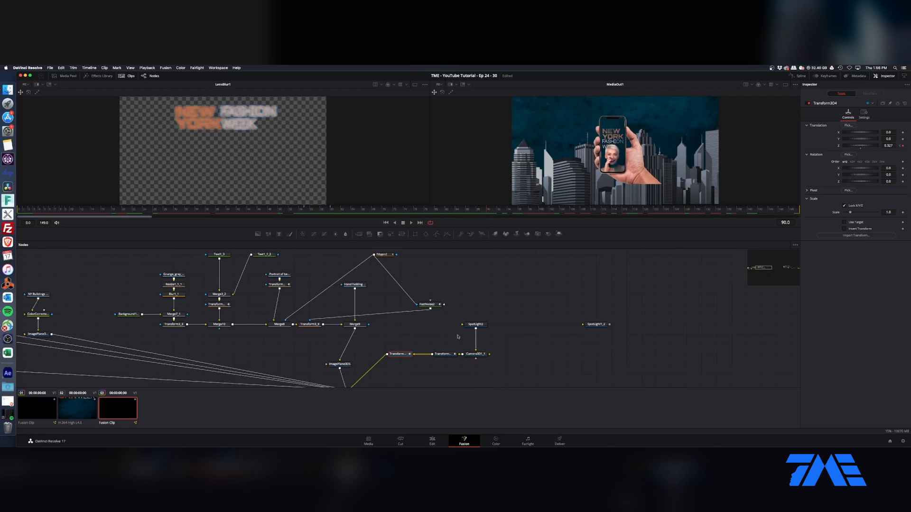
Increase the scale of the ImagePlane3D5 phone image plane to about 0.96 and scrub the animation to check the framing
click(340, 364)
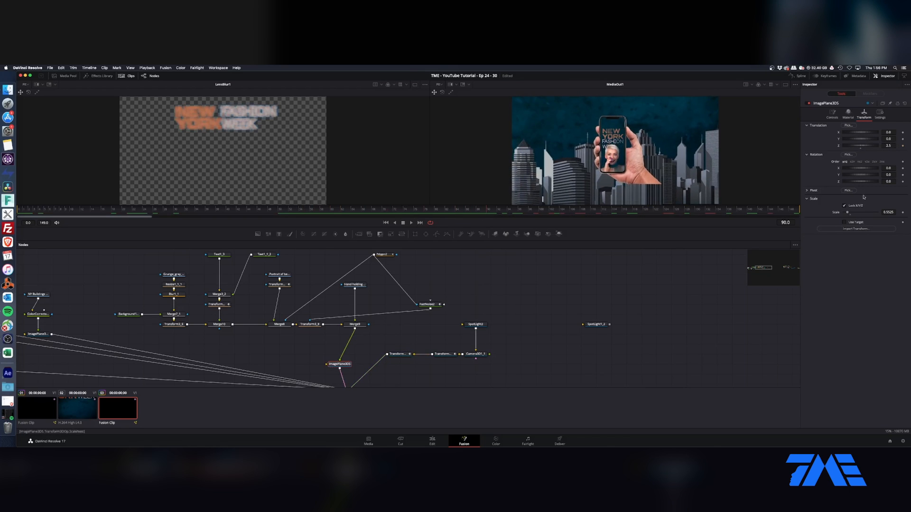
drag(850, 213, 877, 218)
drag(394, 209, 800, 211)
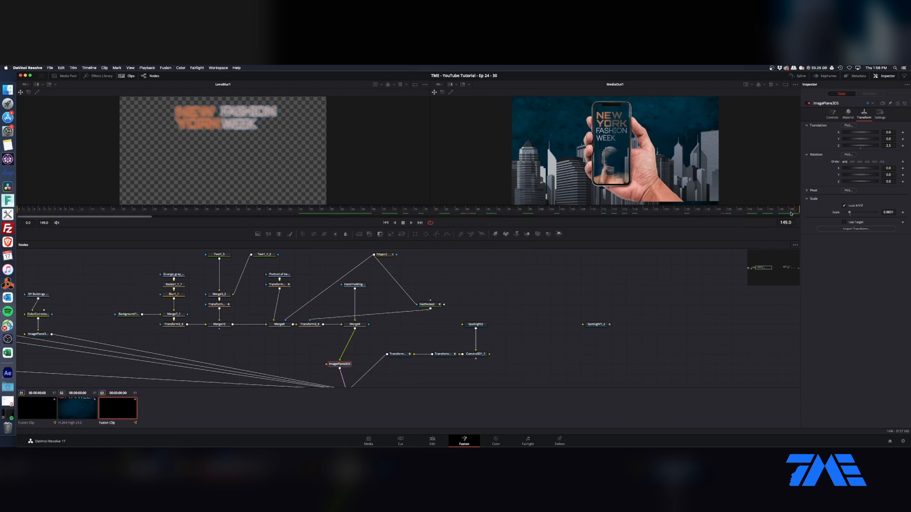
drag(850, 213, 856, 214)
click(305, 210)
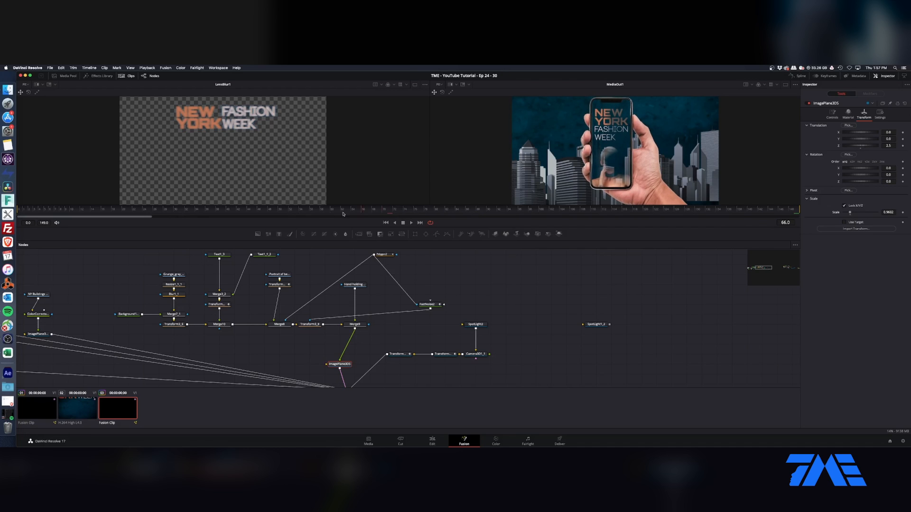
drag(306, 212, 445, 219)
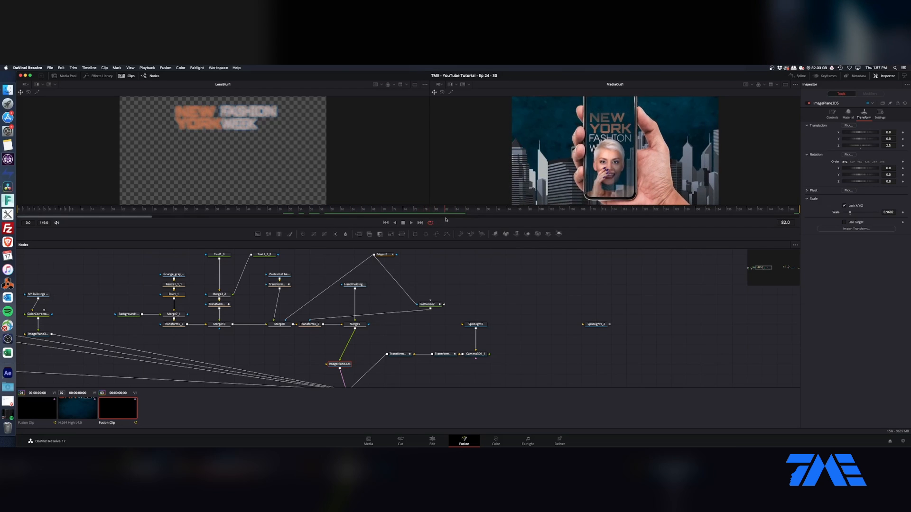
Examine the portrait image in the first viewer, its connected transform, and the Polygon2 mask settings
click(279, 274)
key(1)
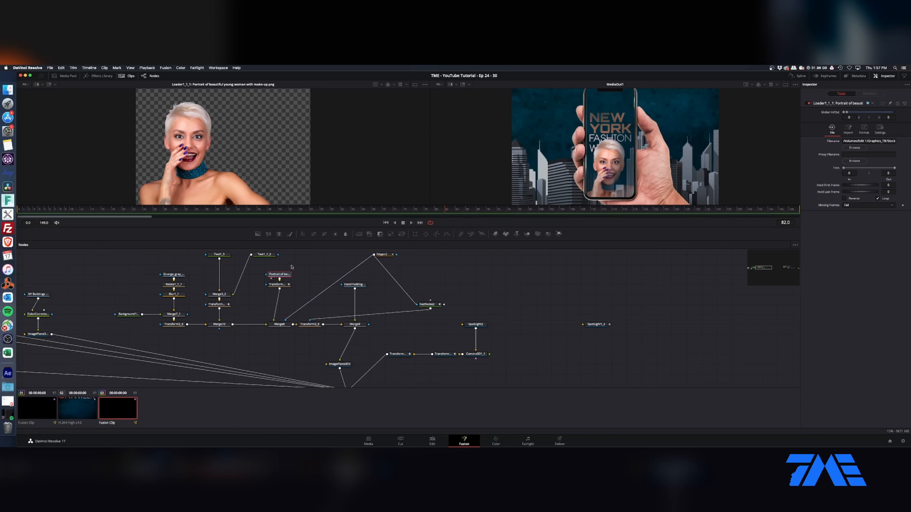
drag(291, 267, 267, 295)
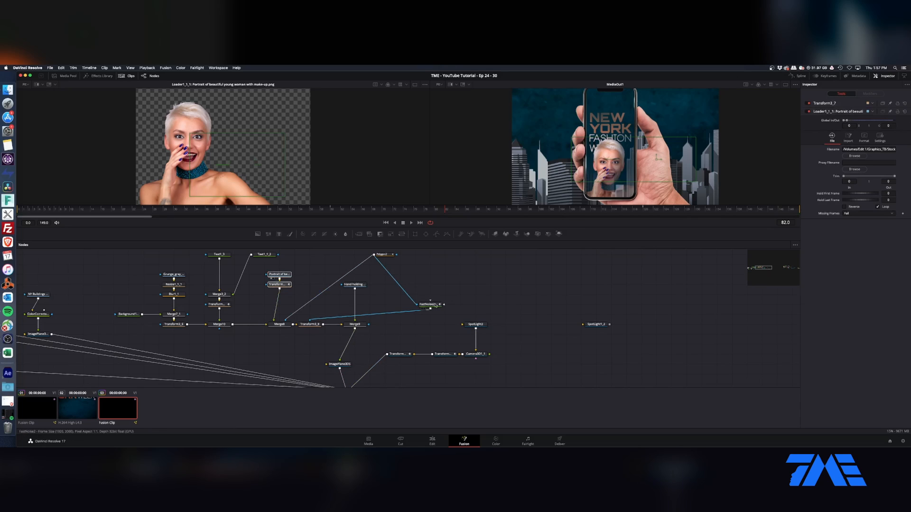
click(382, 254)
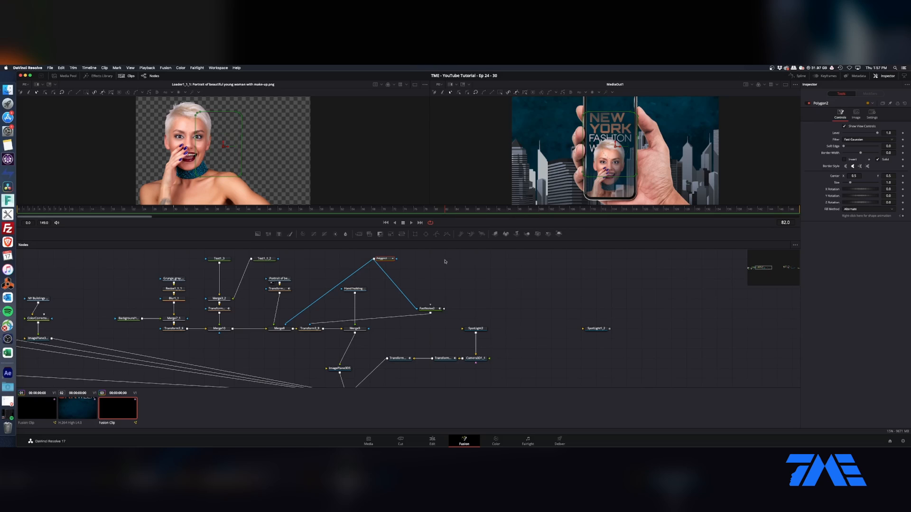
Align the ImagePlane3D5 node directly beneath Merge9, and go to frame 60 with Merge9 selected
drag(762, 269, 764, 270)
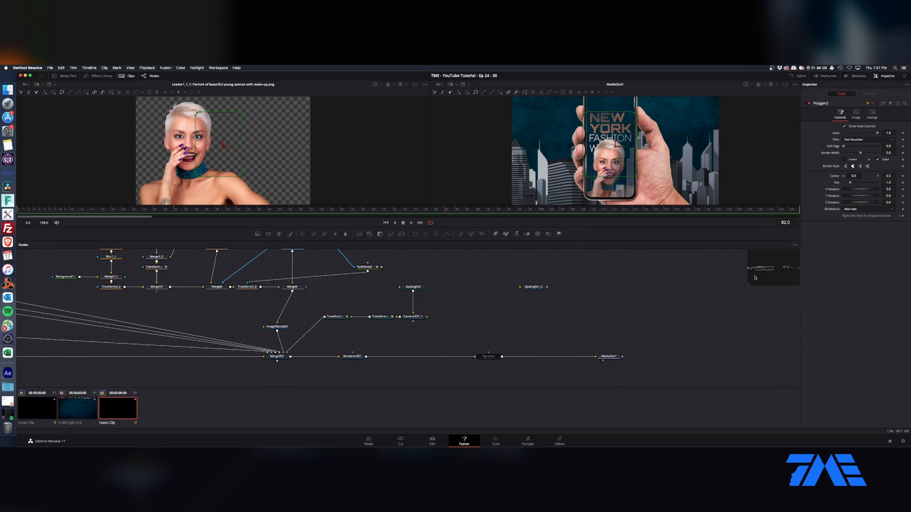
drag(277, 327, 293, 327)
click(299, 288)
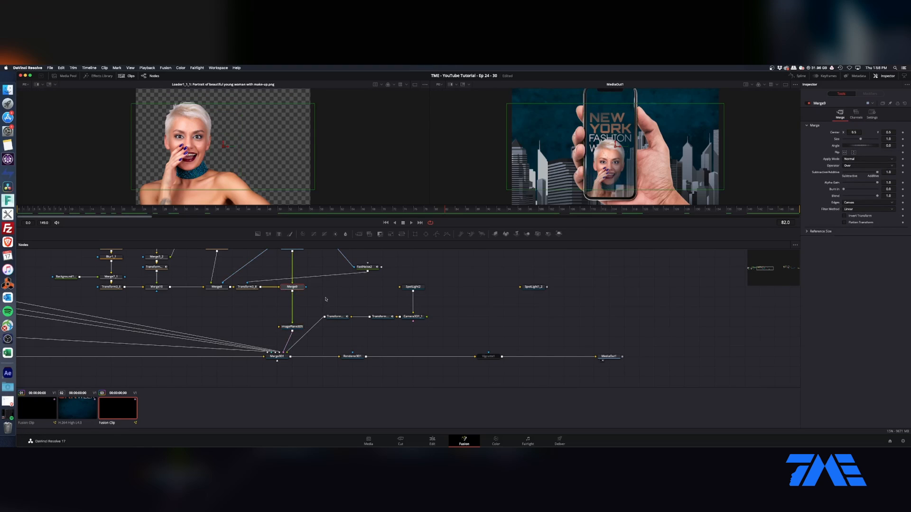
click(338, 212)
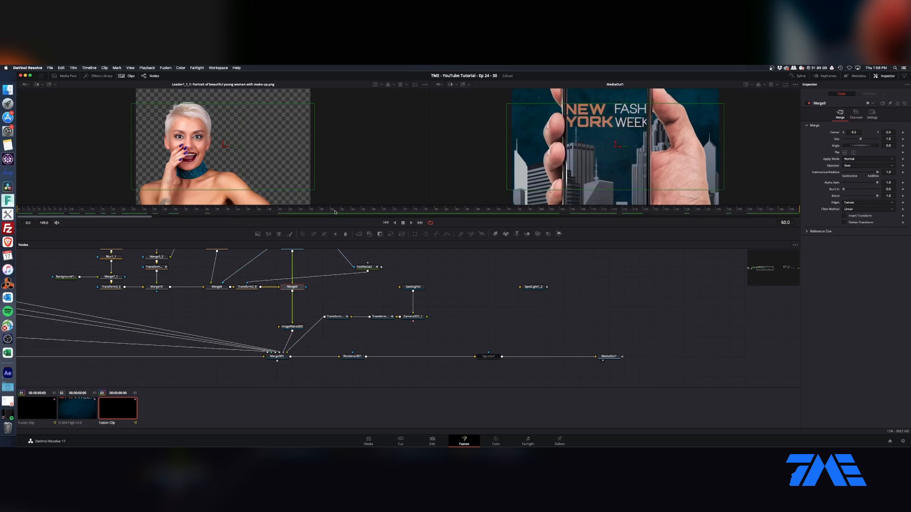
drag(338, 212, 333, 211)
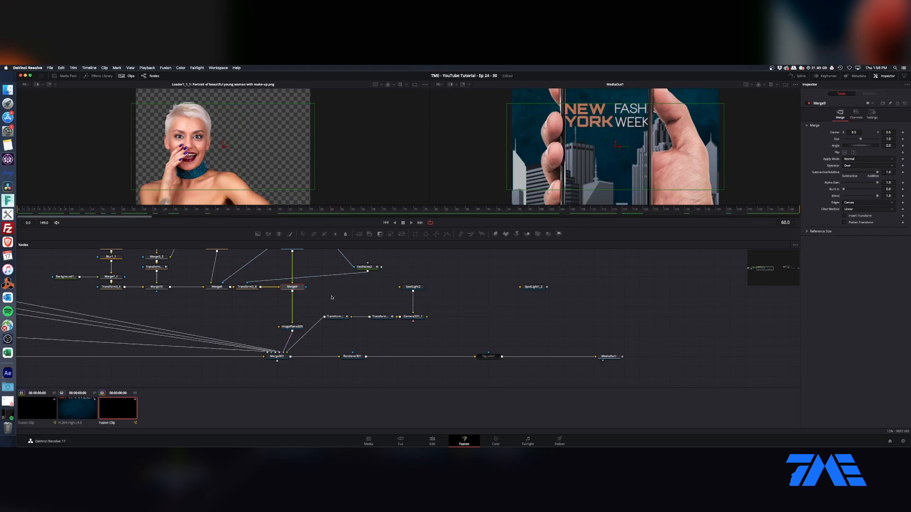
Insert a Lens Distort node between Merge9 and ImagePlane3D5, positioned just above the image plane node
key(shift+space)
text(Transform 3D)
key(super+a)
text(len)
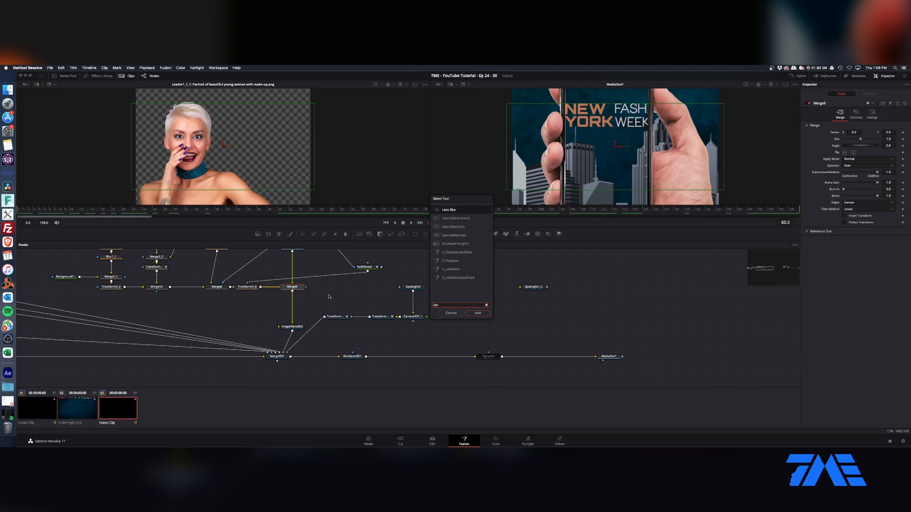
key(Down)
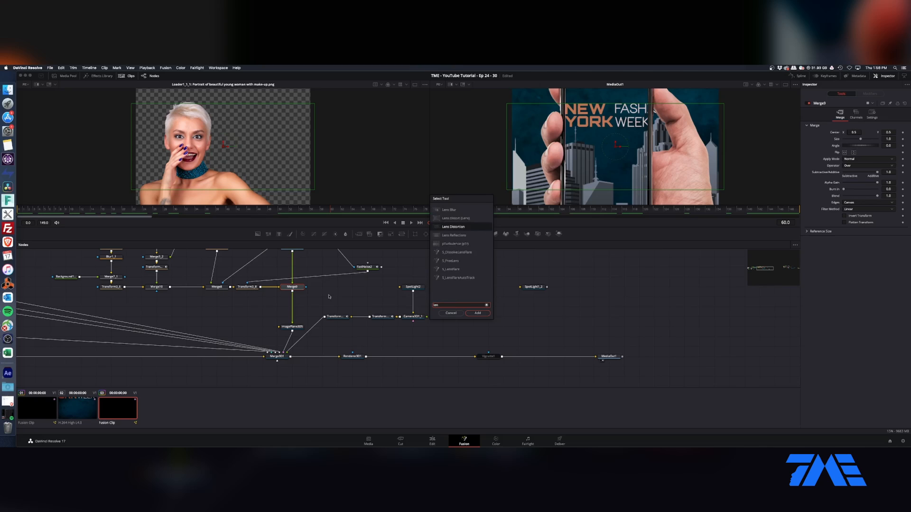
key(Return)
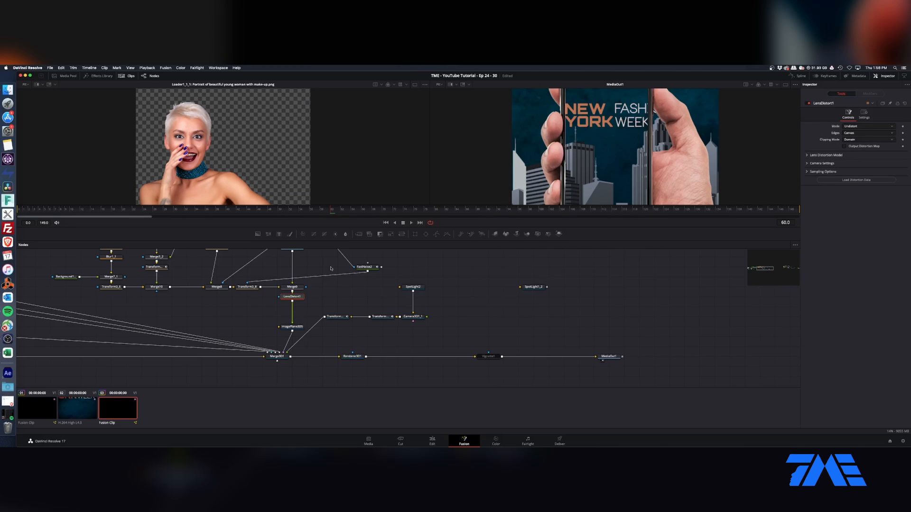
drag(291, 296, 292, 317)
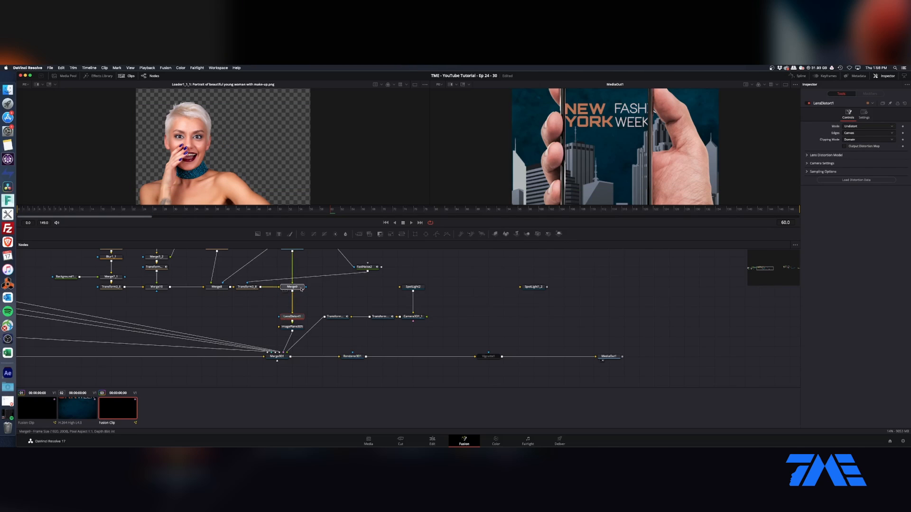
Insert a Lens Distortion node after Merge9 and separate its colour channels, with red distortion 1.0 and green distortion 0.54
click(301, 289)
key(shift+space)
text(lens)
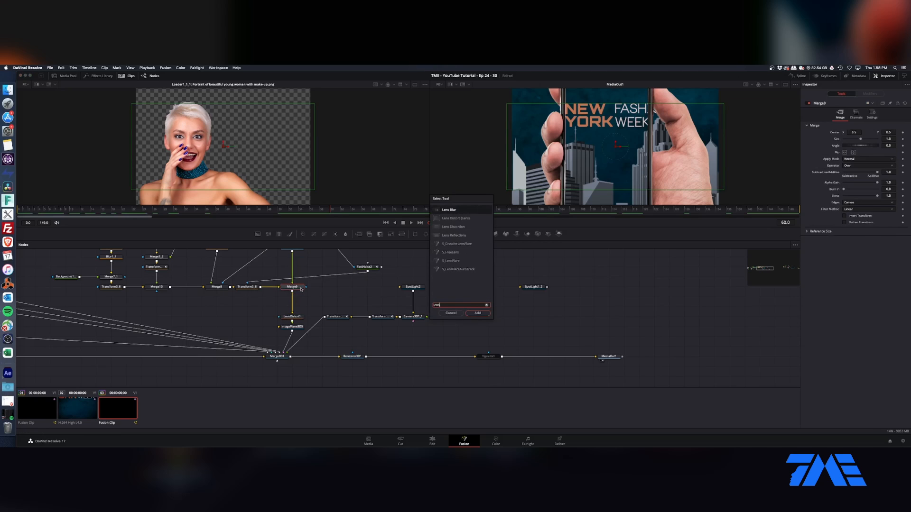
key(Down)
key(Down)
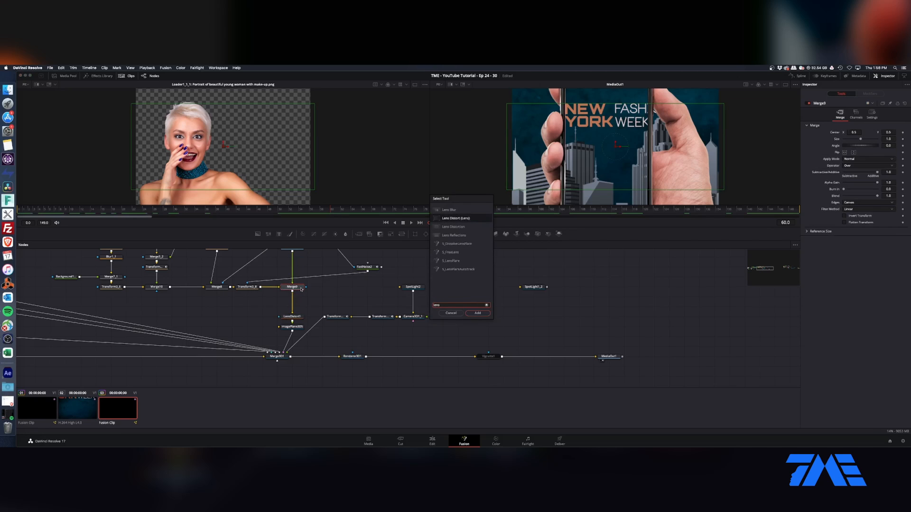
key(Return)
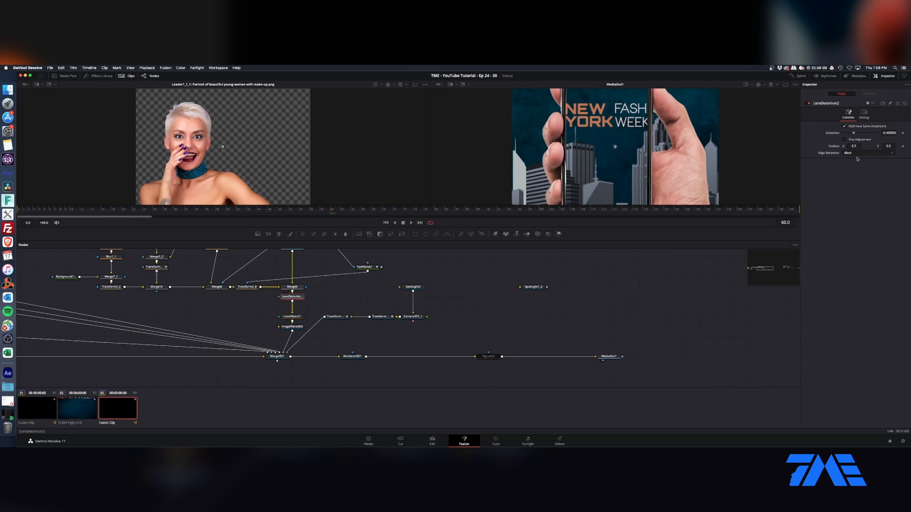
drag(853, 132, 877, 140)
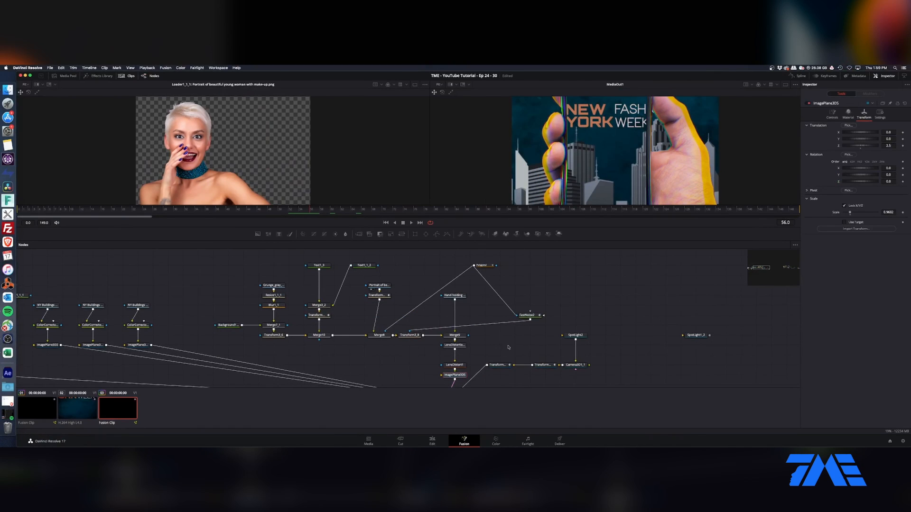
Show ImagePlane3D5 in the first viewer and keyframe its Z translation at 2.779 on frame 60
key(1)
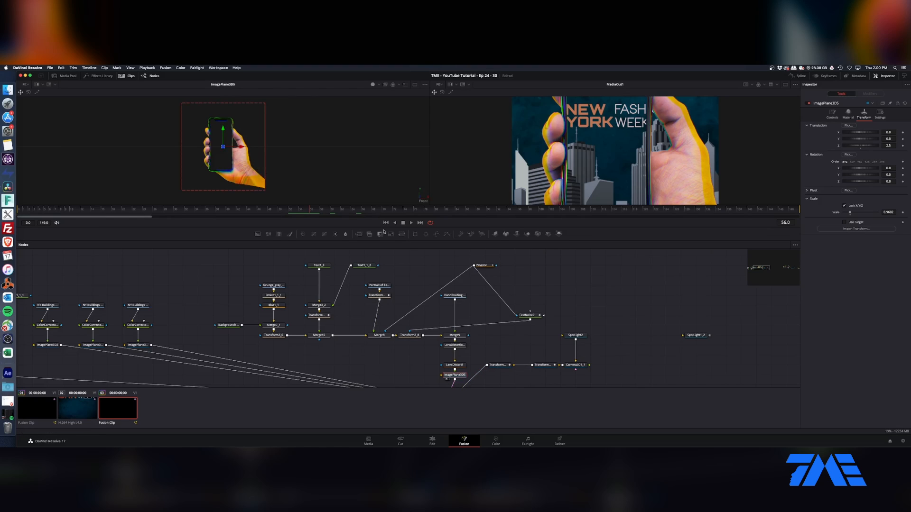
click(332, 211)
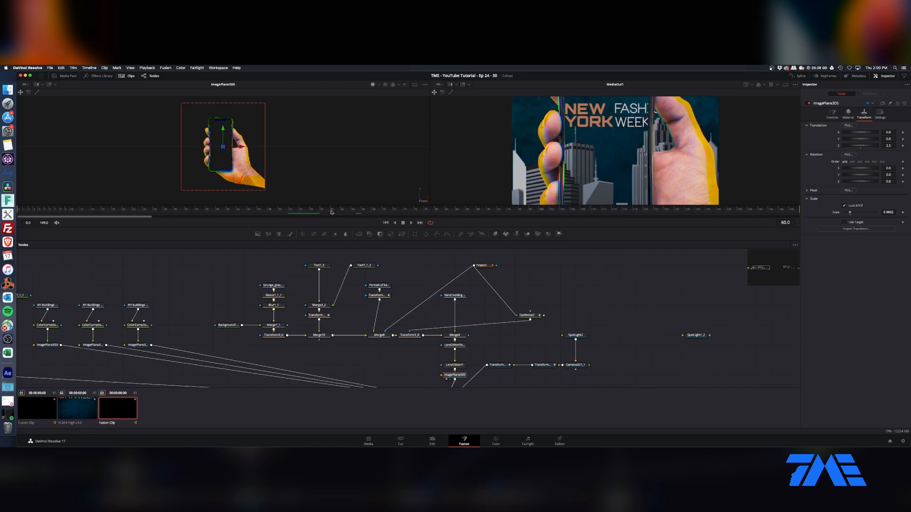
drag(864, 147, 869, 146)
click(888, 146)
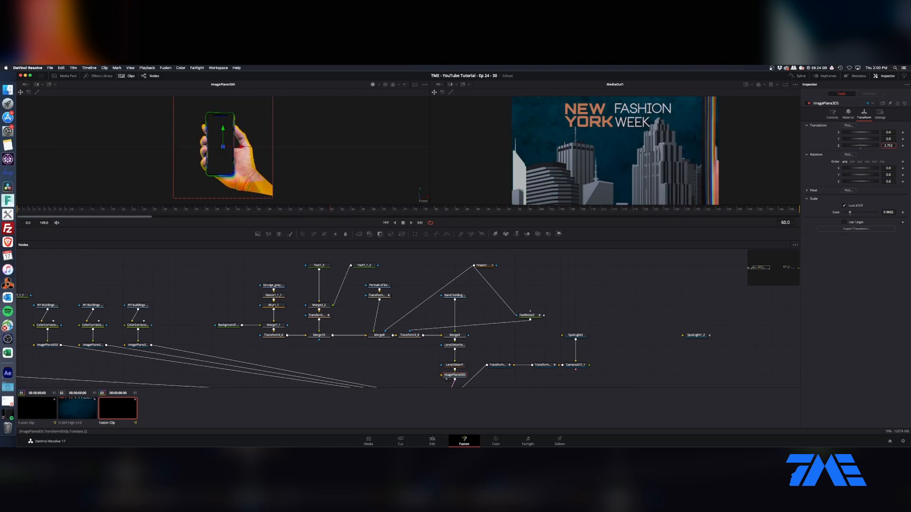
text(2.779)
key(Return)
click(902, 146)
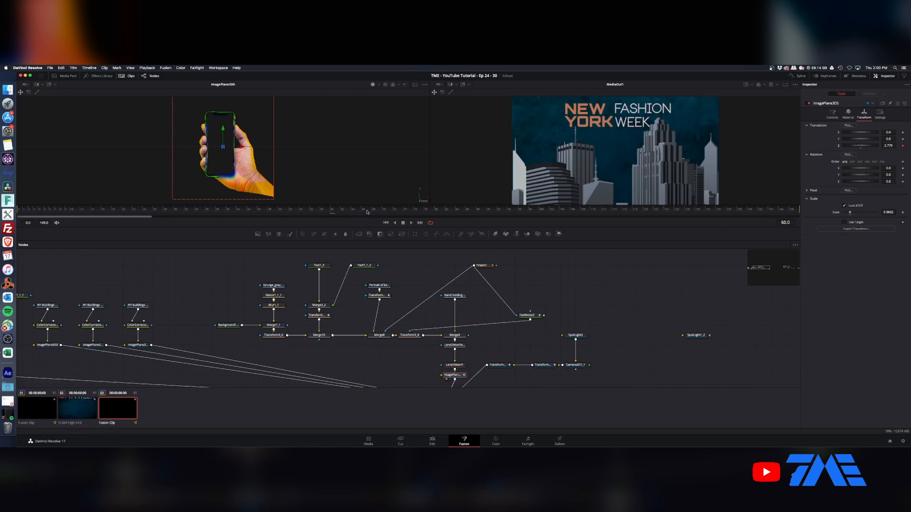
Set ImagePlane3D5's Z translation to 2.5 at frame 90
click(480, 210)
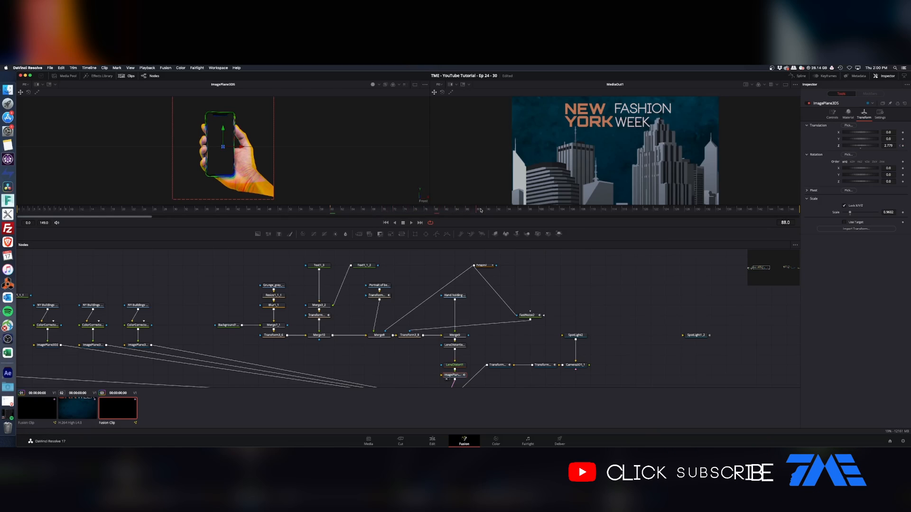
click(486, 210)
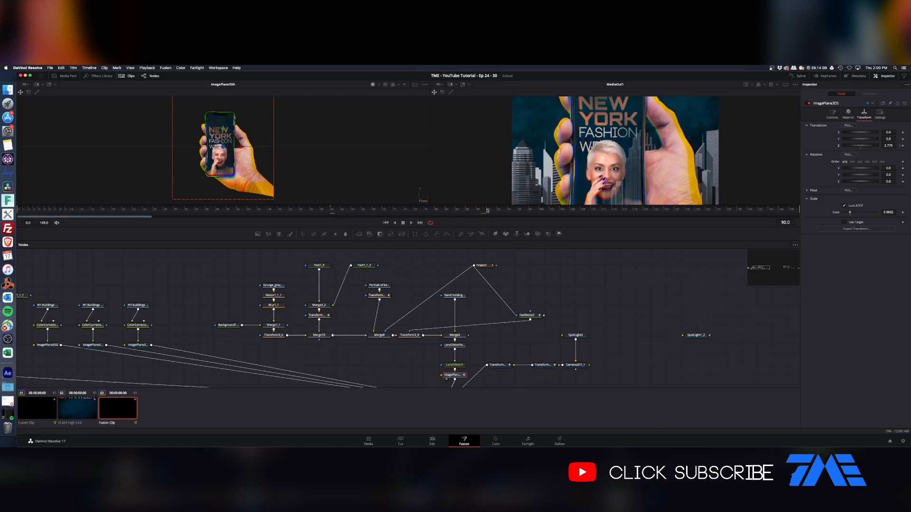
click(888, 146)
text(2.5)
key(Tab)
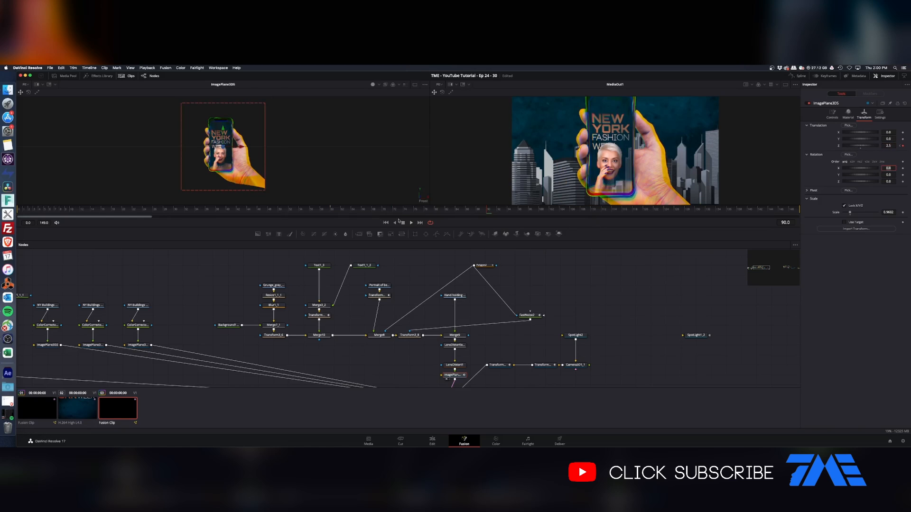
Smooth all keyframes of the image plane's Z offset spline, adjust their easing, and play the move from about frame 60
click(374, 210)
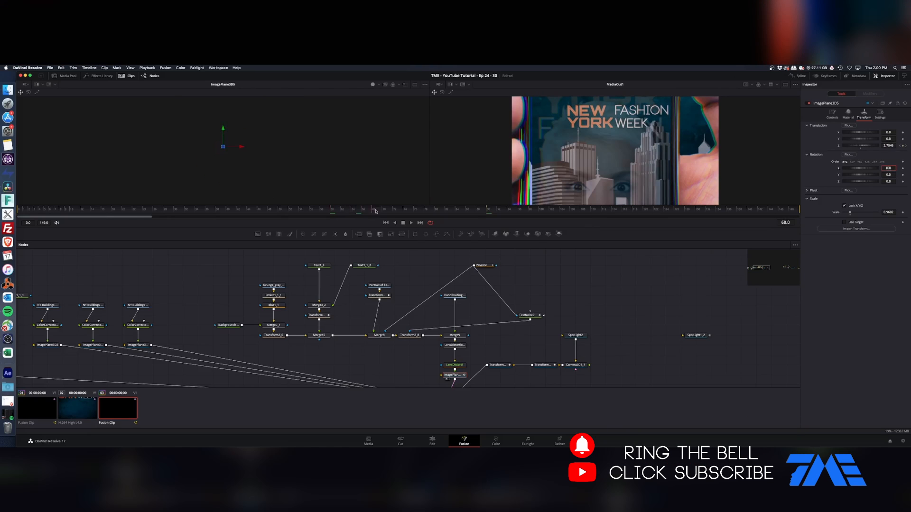
click(798, 75)
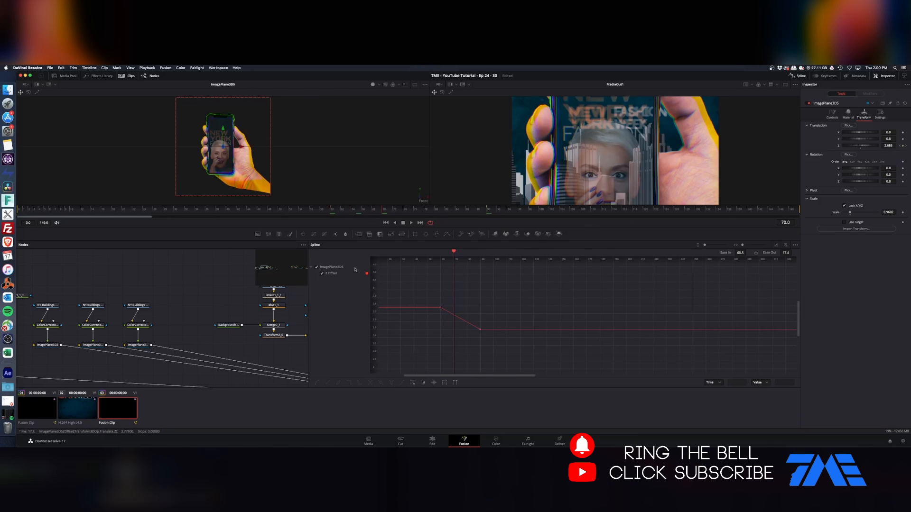
key(super+a)
key(s)
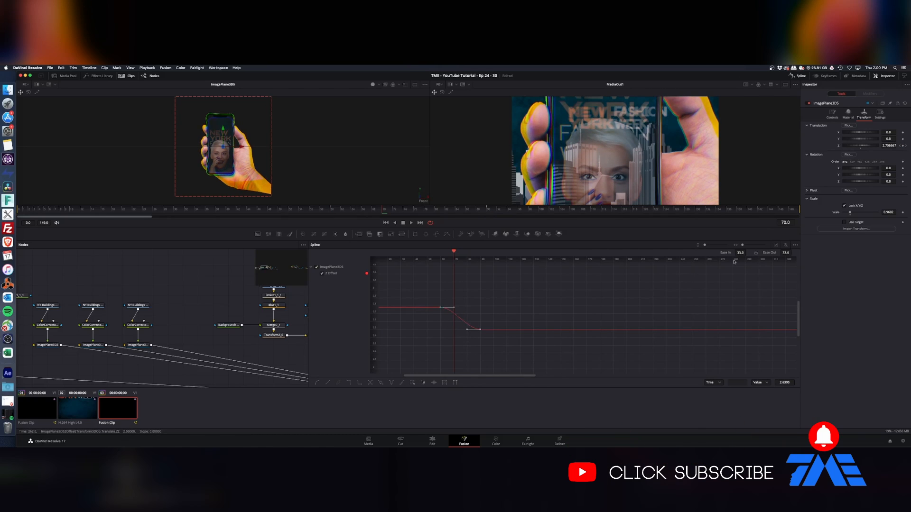
drag(740, 253, 782, 253)
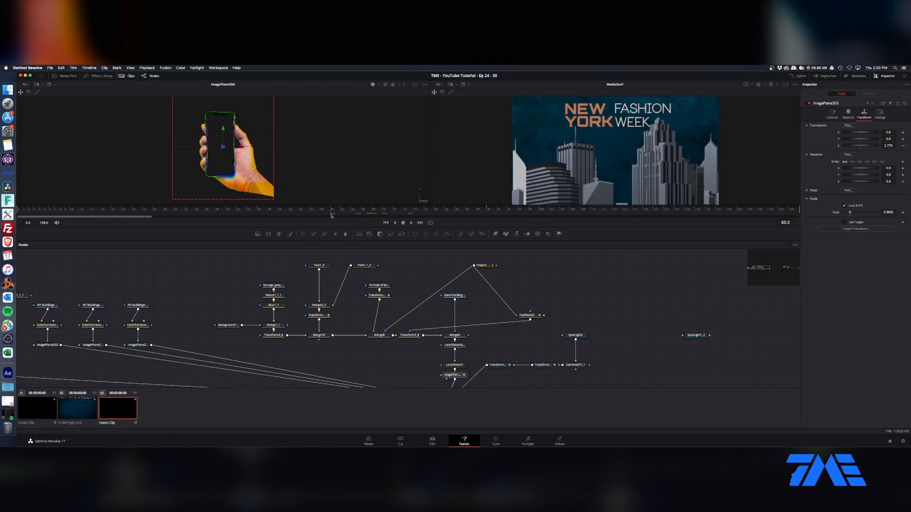
mouse_move(335, 215)
mouse_down()
mouse_move(446, 213)
mouse_move(334, 216)
mouse_up()
key(space)
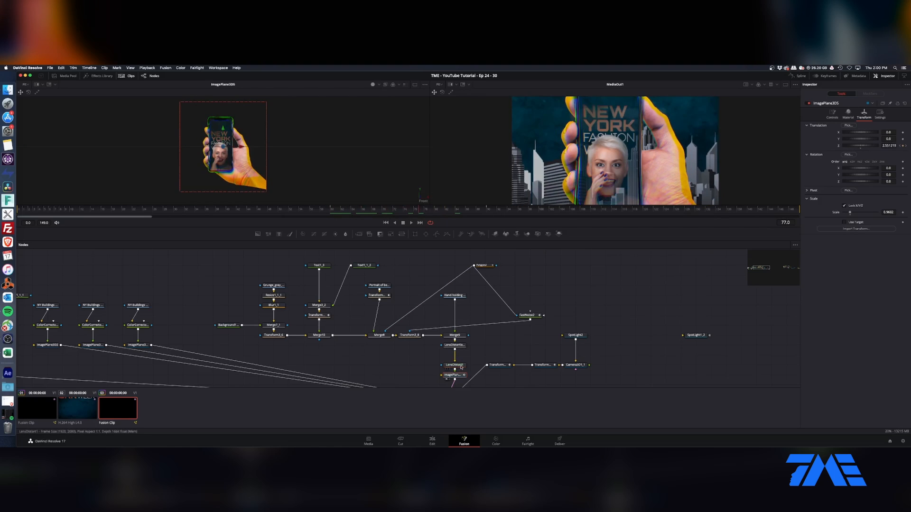
Keyframe the red, green and blue distortion of LensDistortion2 at their current values on frame 60
click(458, 345)
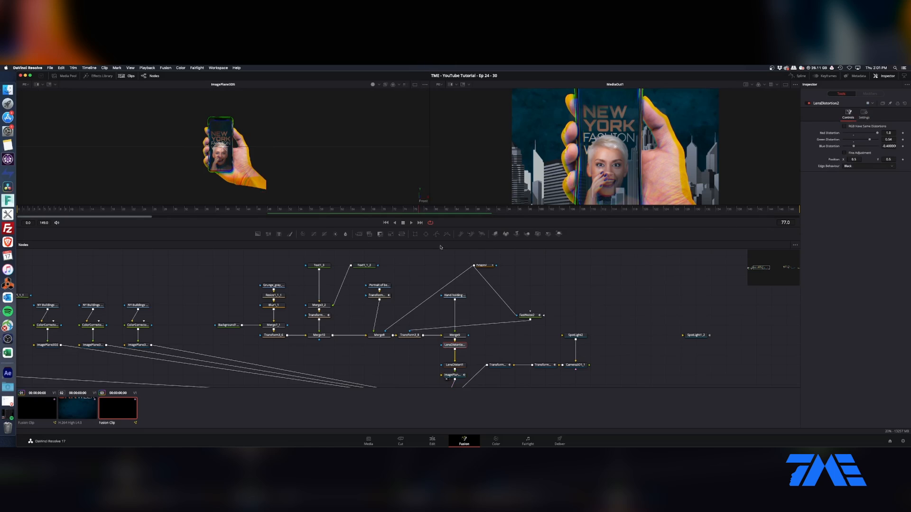
click(332, 210)
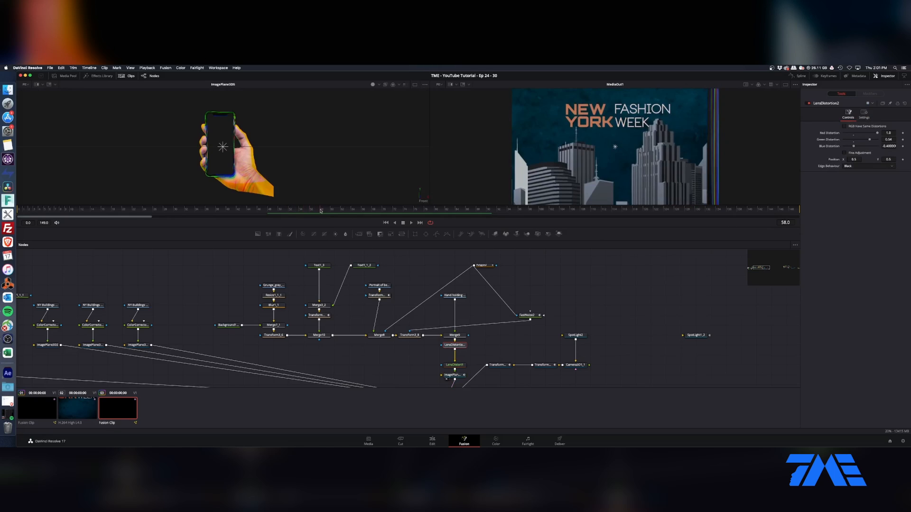
click(903, 133)
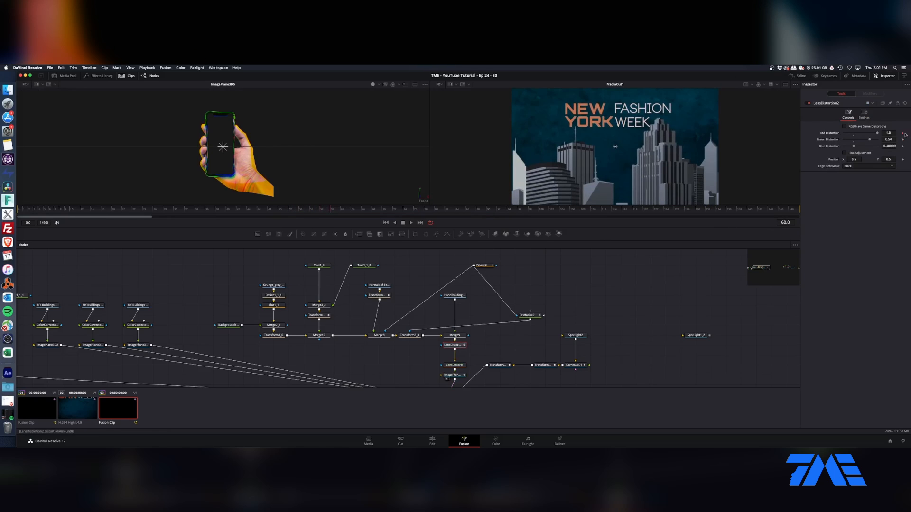
click(902, 140)
click(902, 146)
Set LensDistortion2's red, green and blue distortion to 0 at frame 90
click(489, 210)
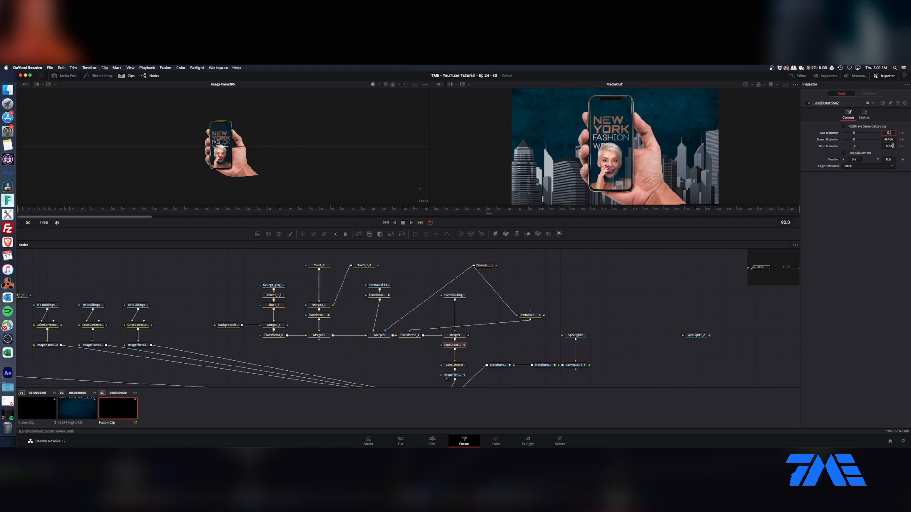
text(0)
key(Tab)
text(0.0)
key(Tab)
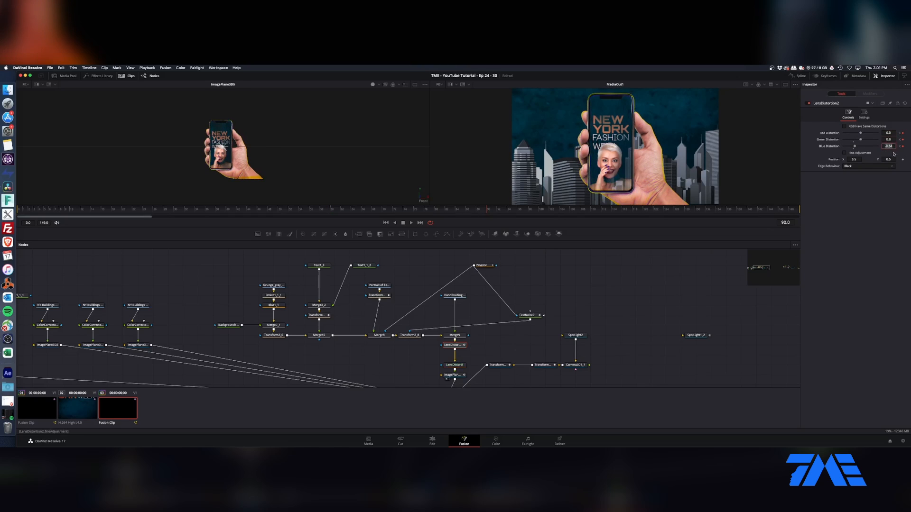
text(0)
key(Tab)
Scrub through the fringing fade from about frame 62 and set the green distortion to 0.24 at frame 79
click(356, 212)
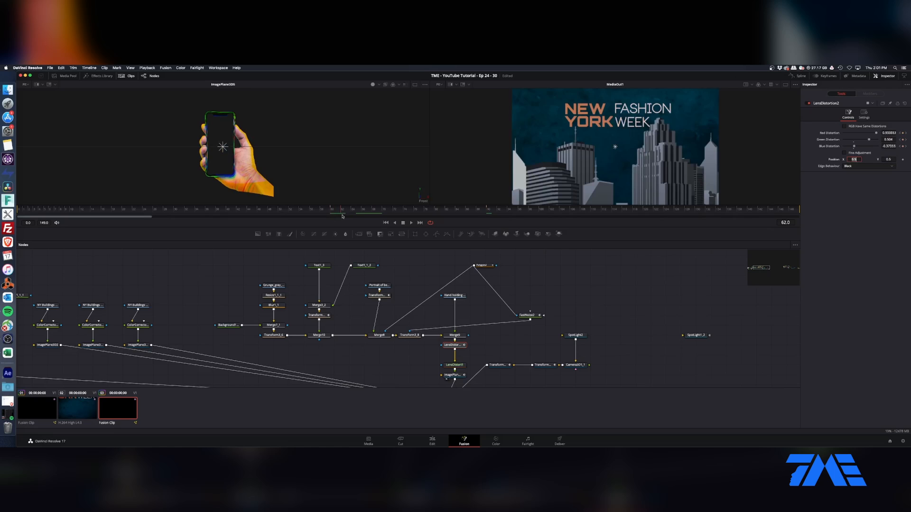
drag(358, 215, 411, 215)
click(429, 210)
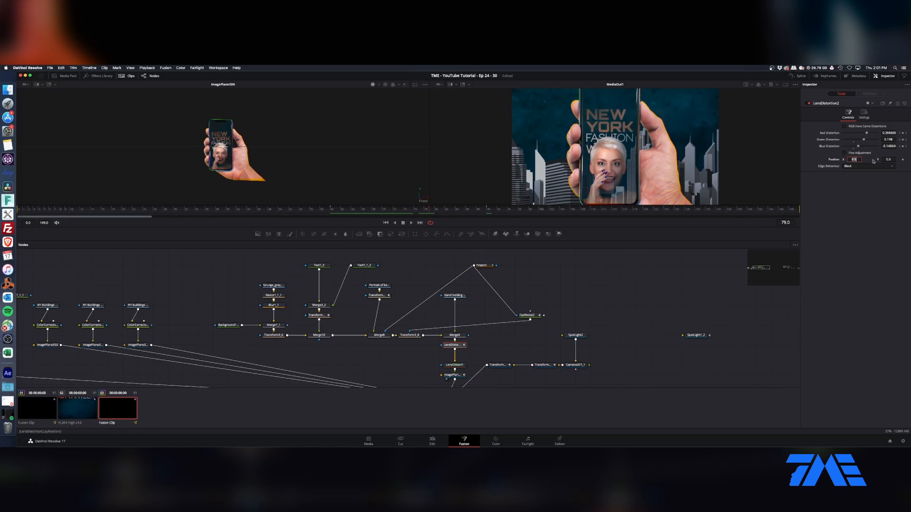
click(864, 140)
drag(867, 141, 864, 141)
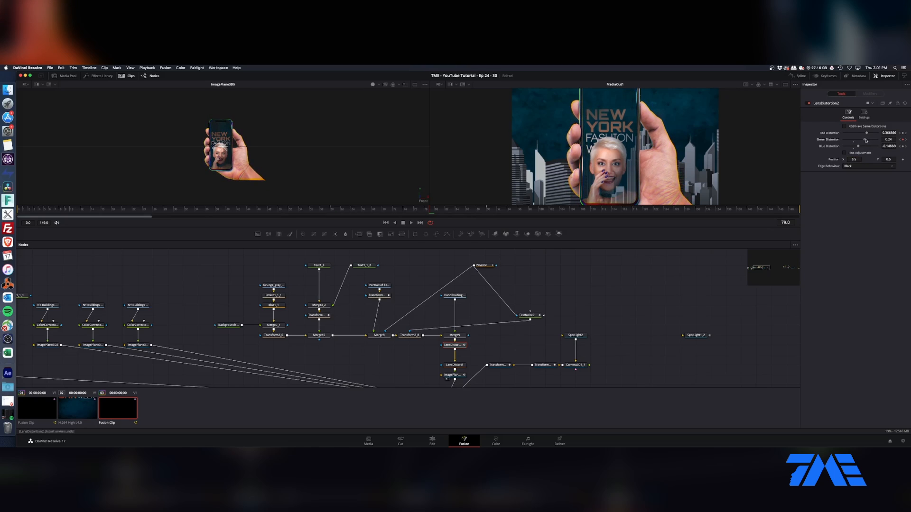
drag(866, 141, 860, 141)
Set the blue distortion to 0.17 at frame 87 and review the colour fringing between frames 60 and 68
click(485, 210)
drag(486, 210, 475, 213)
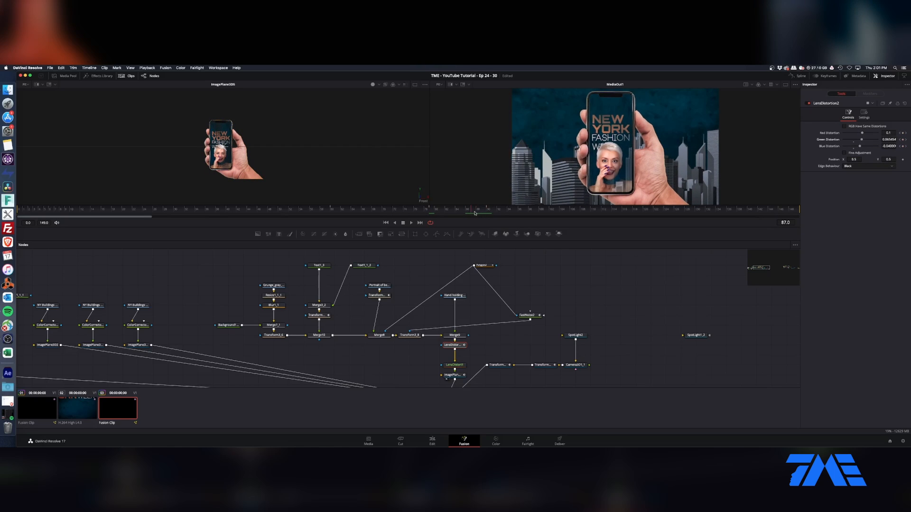
drag(861, 147, 862, 147)
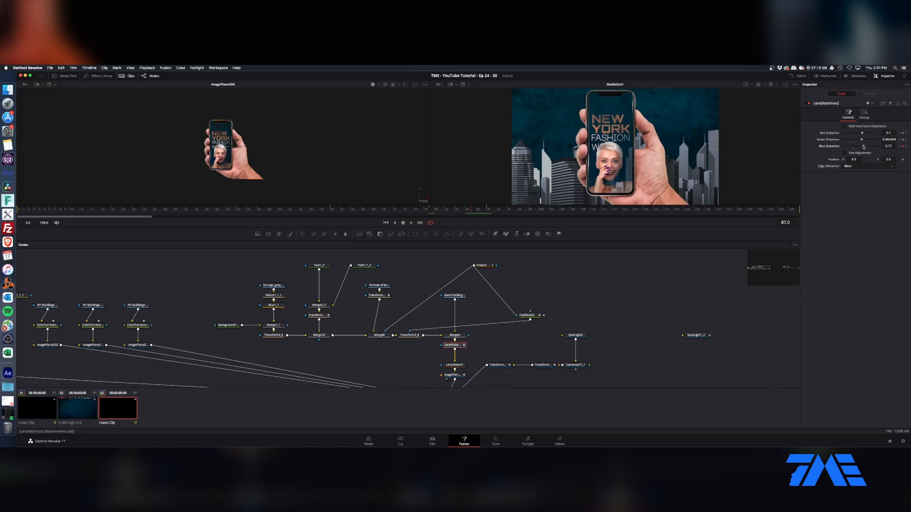
drag(389, 219, 326, 219)
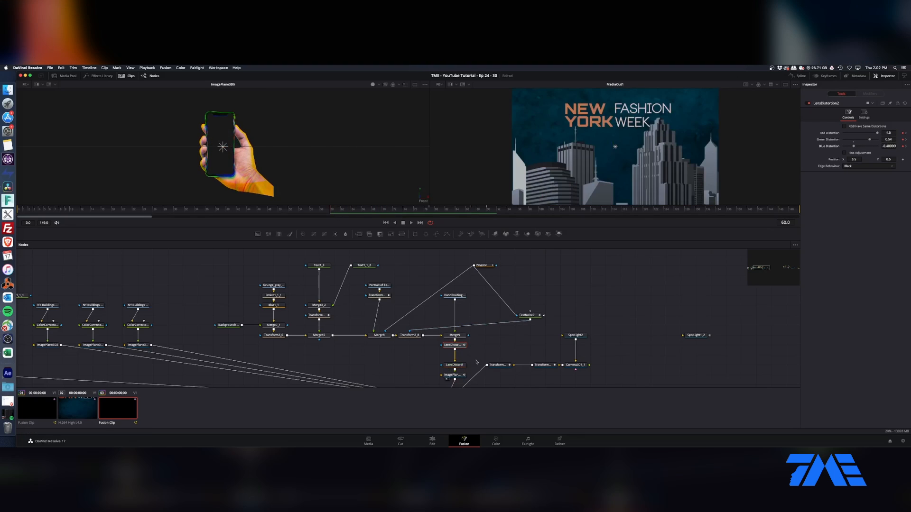
click(375, 210)
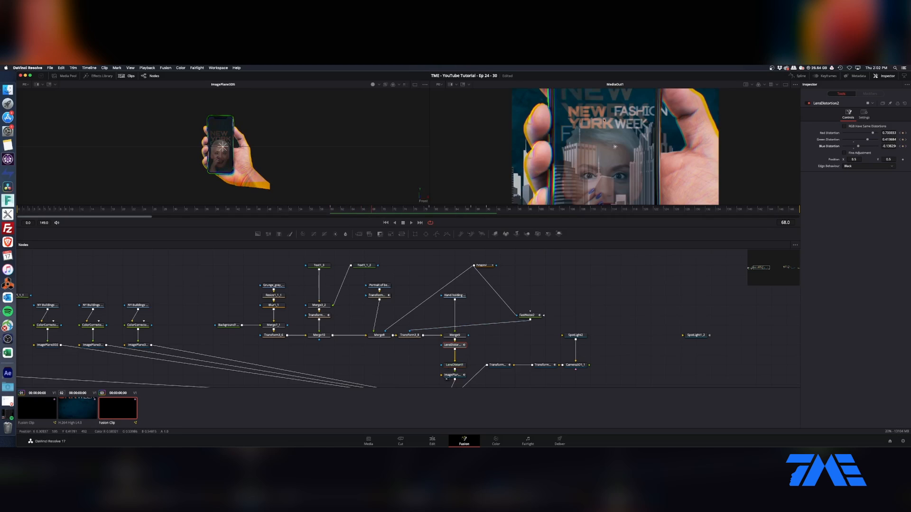